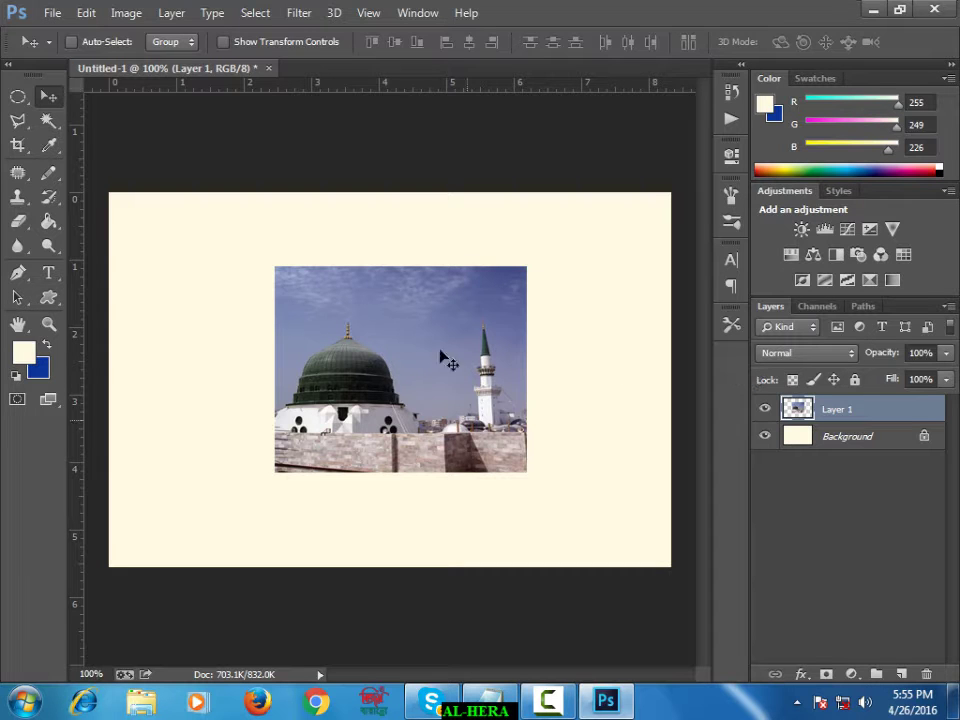
# - Nudge the mosque photo on Layer 1 about 4 pixels to the right
pyautogui.moveTo(445, 373); pyautogui.dragTo(449, 373)
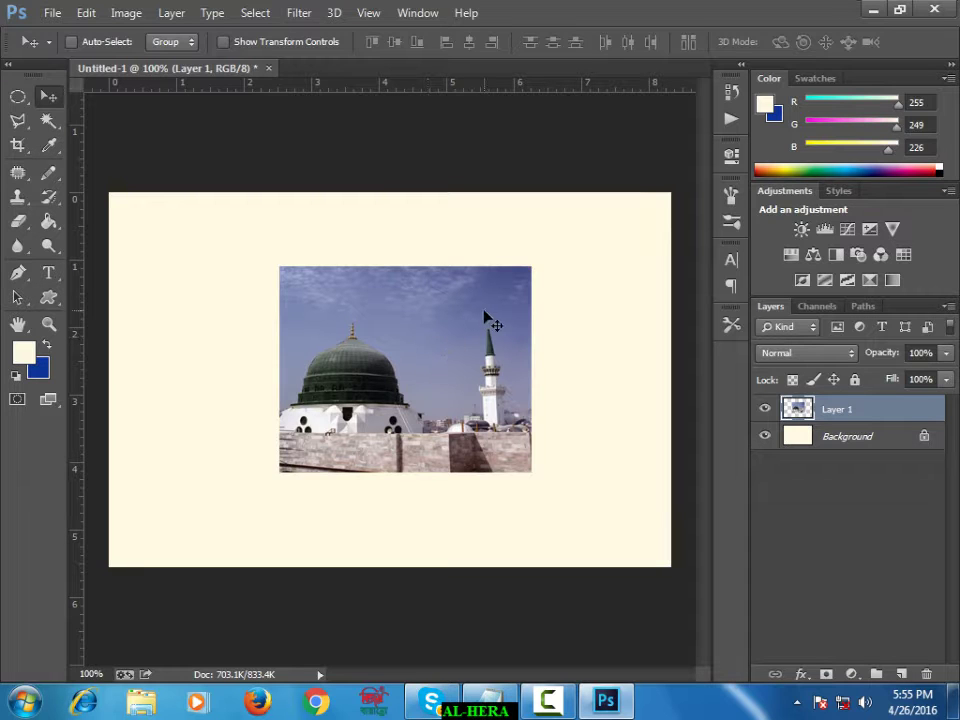
# - Apply Free Transform to the mosque photo unchanged, then reactivate it with Ctrl+T at 100%
pyautogui.click(86, 14)
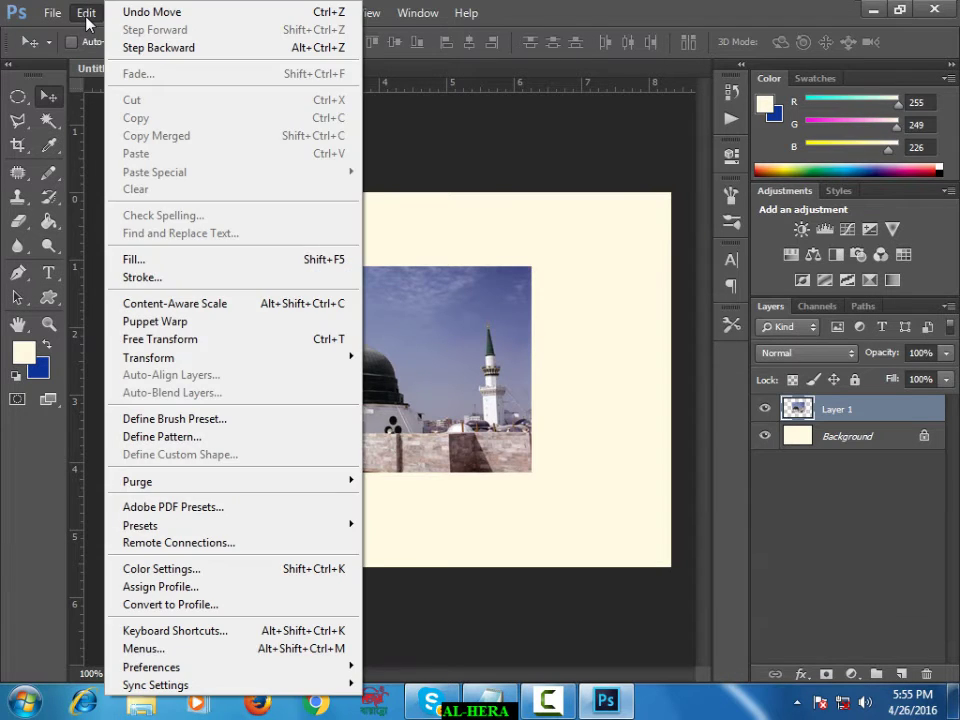
pyautogui.click(178, 341)
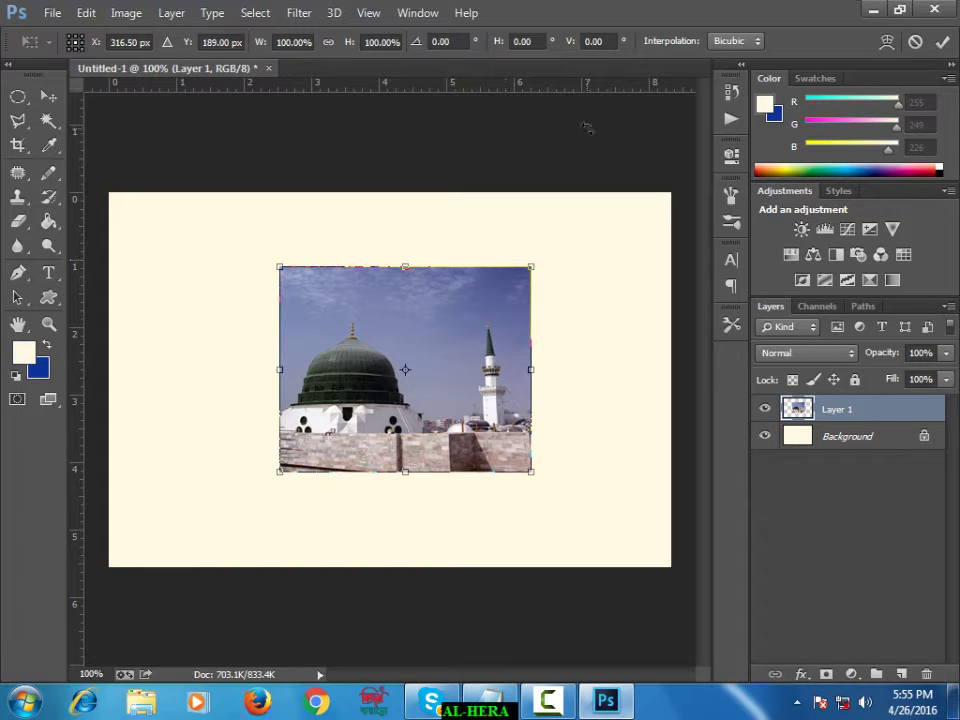
pyautogui.press('Return')
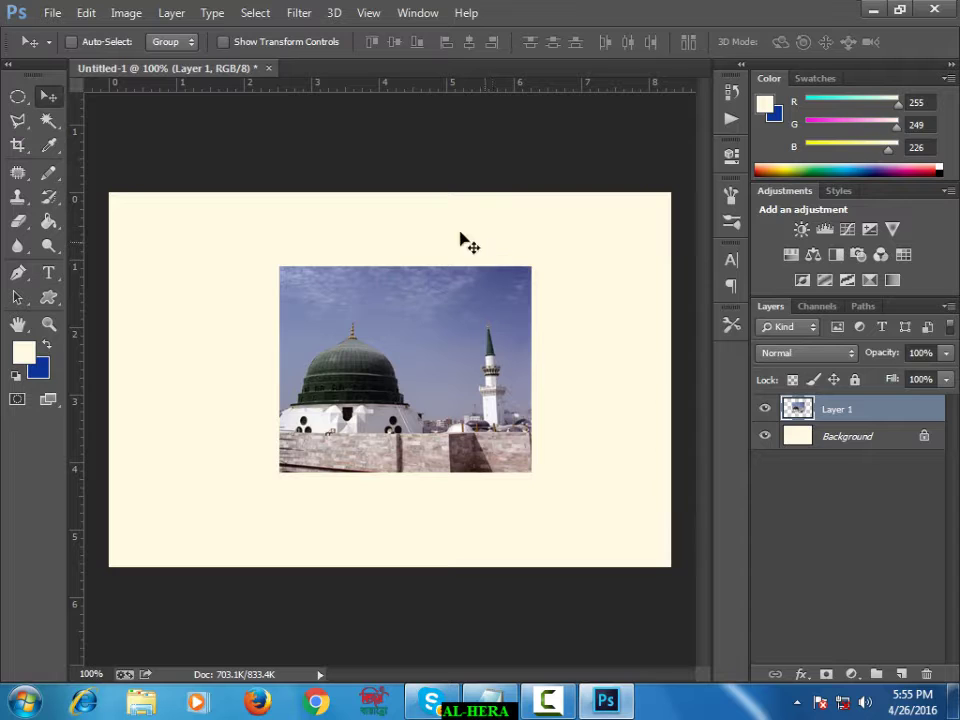
pyautogui.click(90, 15)
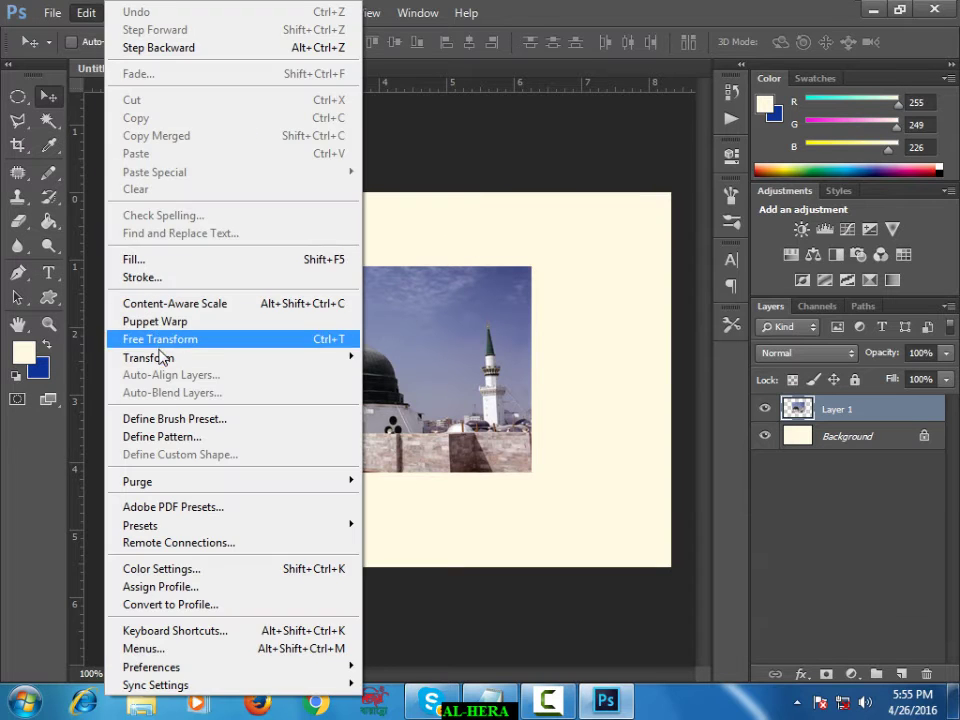
pyautogui.click(543, 309)
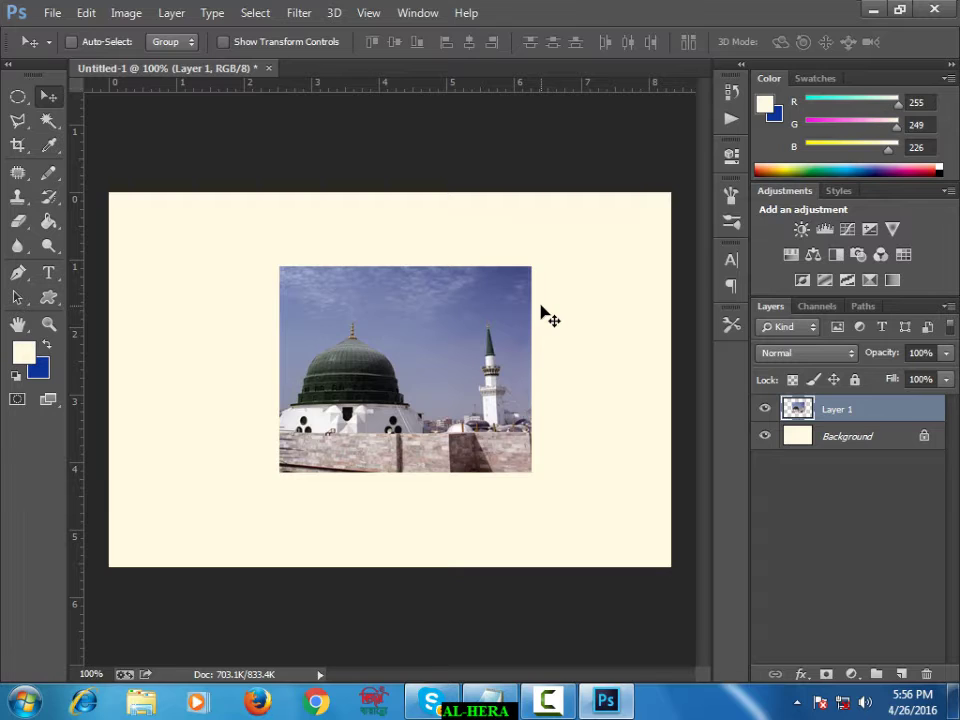
pyautogui.hotkey('ctrl', 't')
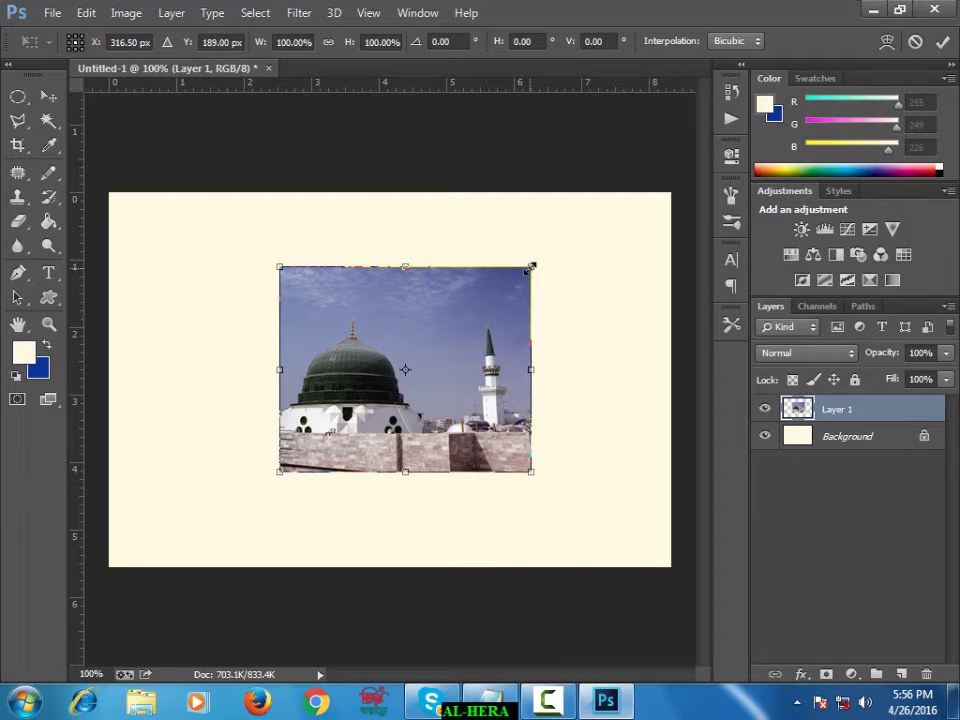
# - Resize the mosque photo to 103.72% width and 97.27% height and commit the transform
pyautogui.moveTo(529, 268); pyautogui.dragTo(550, 246)
pyautogui.moveTo(278, 358); pyautogui.dragTo(239, 360)
pyautogui.moveTo(392, 470); pyautogui.dragTo(392, 480)
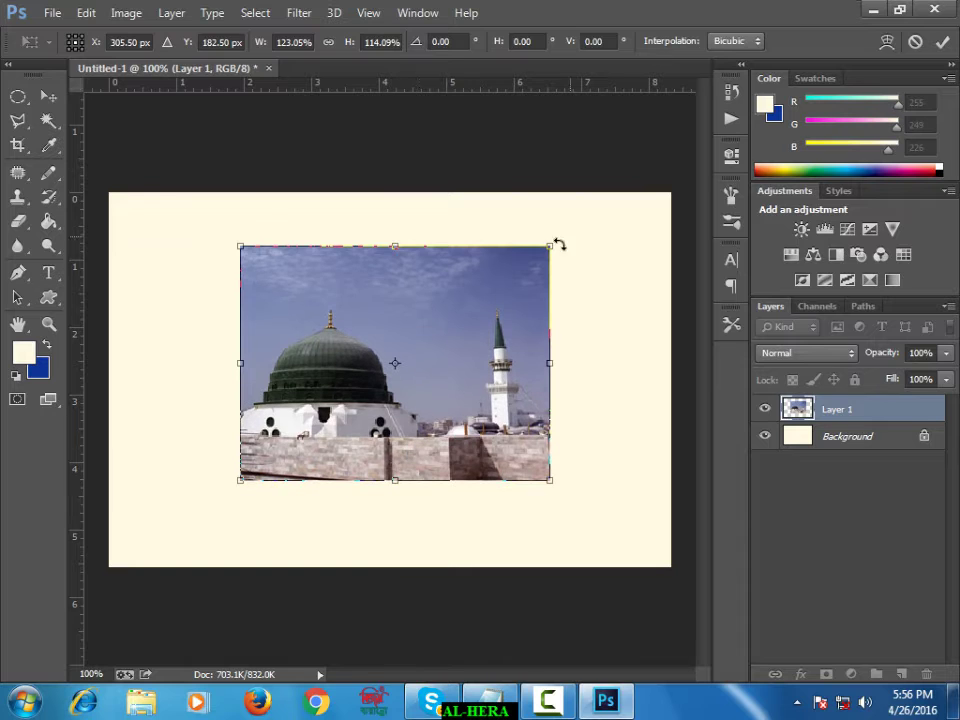
pyautogui.moveTo(550, 246); pyautogui.dragTo(506, 279)
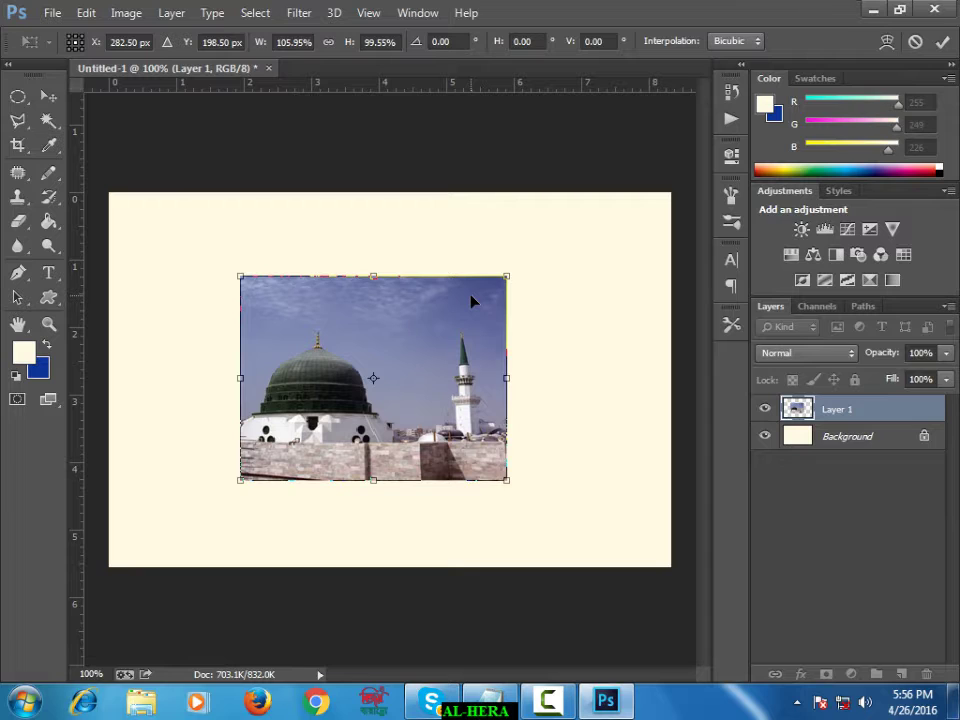
pyautogui.hotkey('ctrl', 'z')
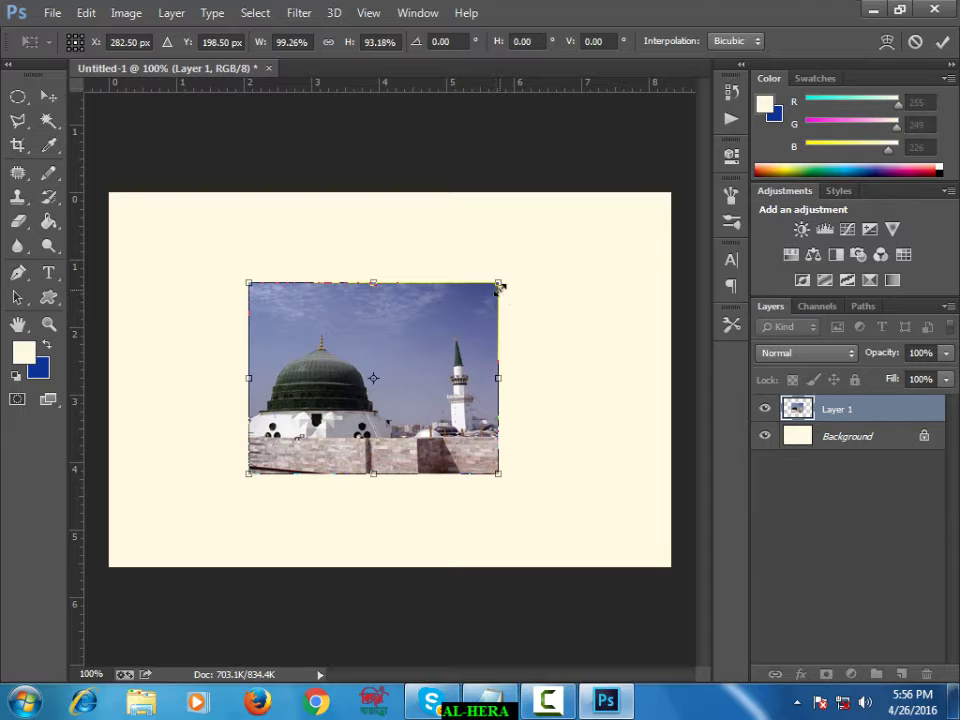
pyautogui.moveTo(499, 284)
pyautogui.mouseDown()
pyautogui.moveTo(527, 259)
pyautogui.moveTo(503, 279)
pyautogui.mouseUp()
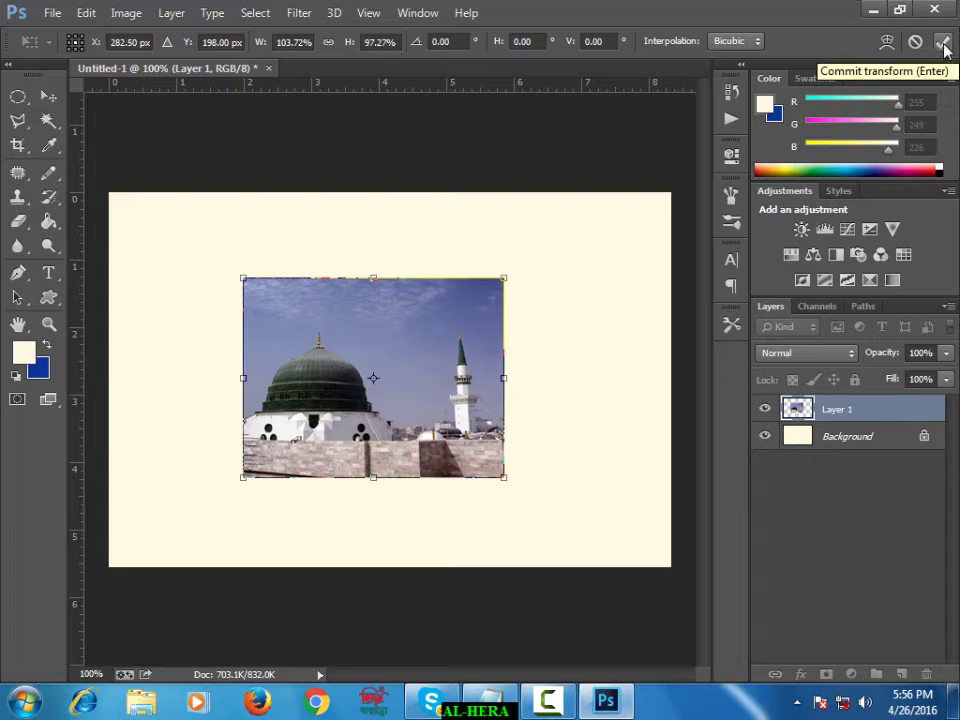
pyautogui.click(944, 45)
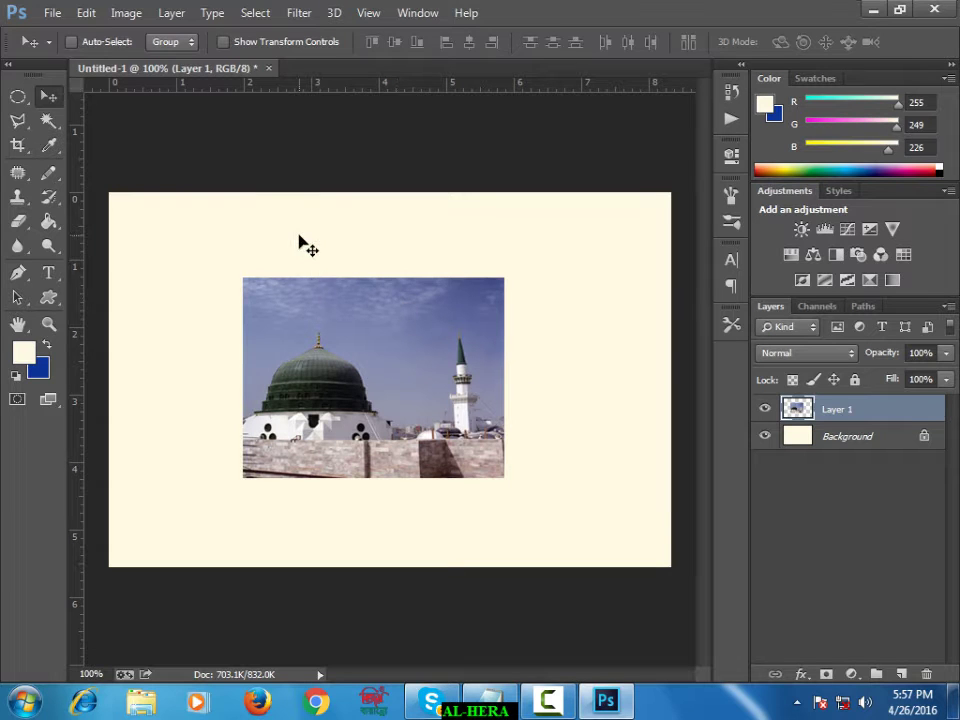
# - Rotate the mosque photo about −21°, commit it, and nudge it near the canvas centre
pyautogui.hotkey('ctrl', 't')
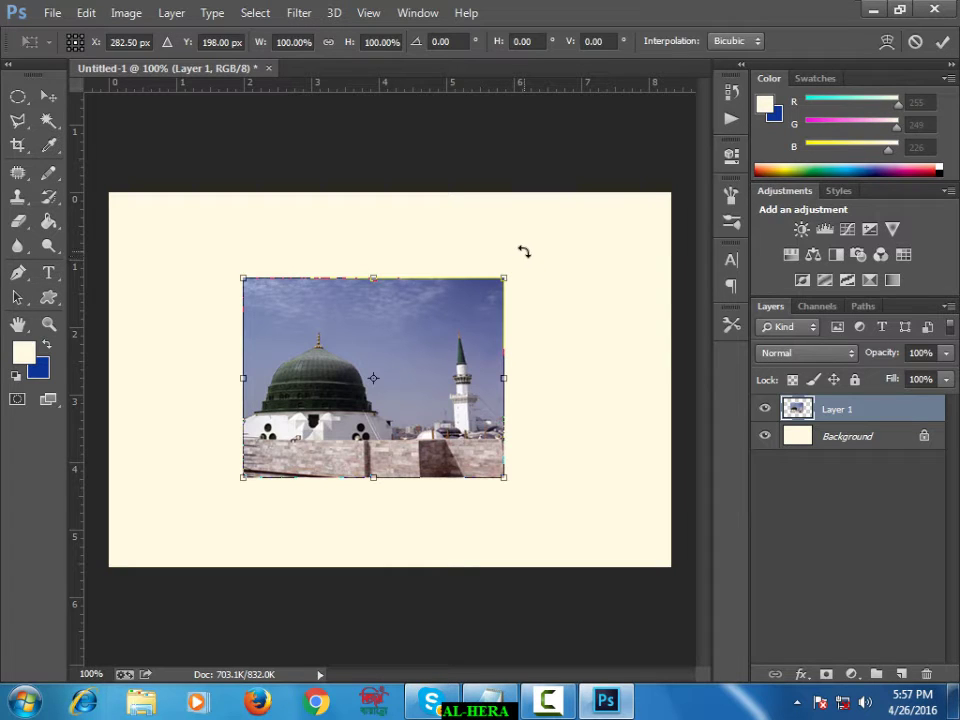
pyautogui.moveTo(521, 256)
pyautogui.mouseDown()
pyautogui.moveTo(545, 323)
pyautogui.moveTo(553, 309)
pyautogui.moveTo(548, 317)
pyautogui.mouseUp()
pyautogui.moveTo(424, 370); pyautogui.dragTo(425, 363)
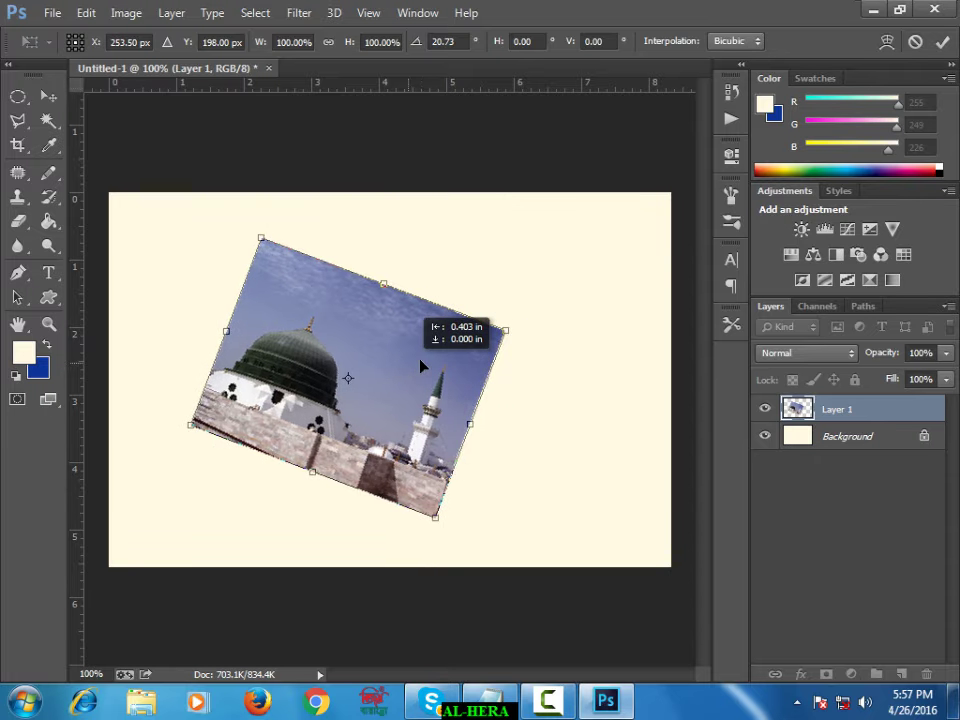
pyautogui.moveTo(291, 214)
pyautogui.mouseDown()
pyautogui.moveTo(261, 220)
pyautogui.moveTo(214, 255)
pyautogui.moveTo(195, 300)
pyautogui.mouseUp()
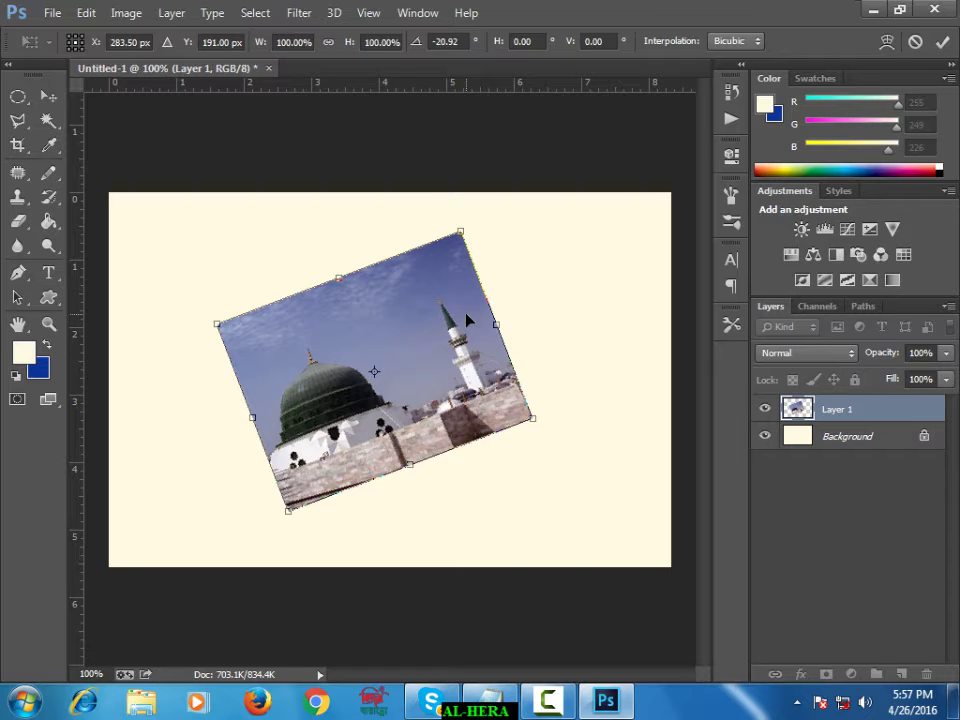
pyautogui.press('Return')
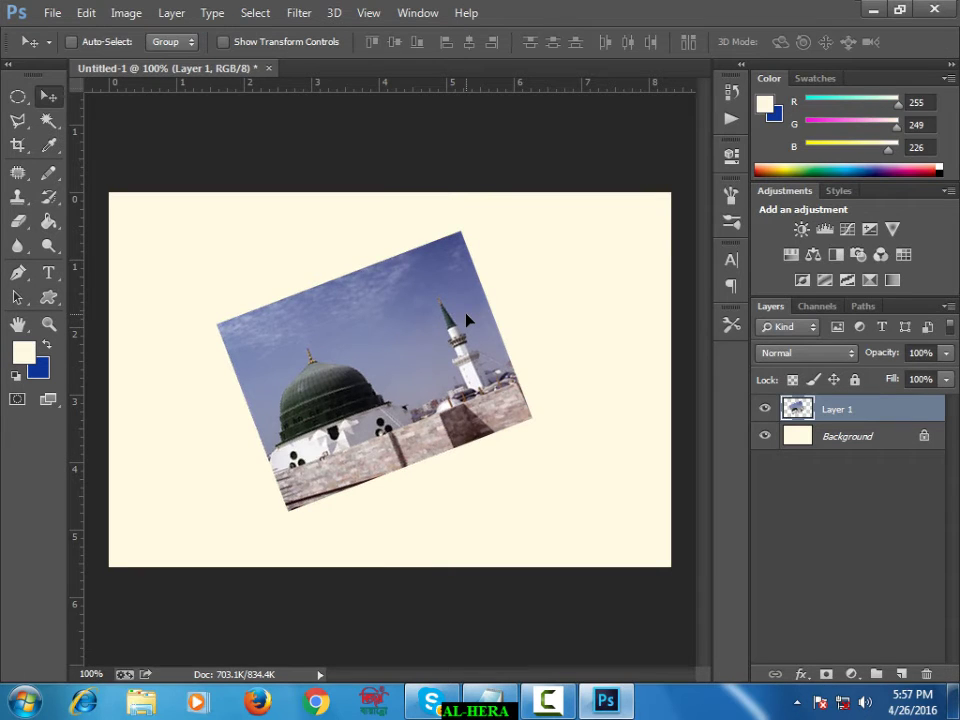
pyautogui.moveTo(466, 314); pyautogui.dragTo(466, 308)
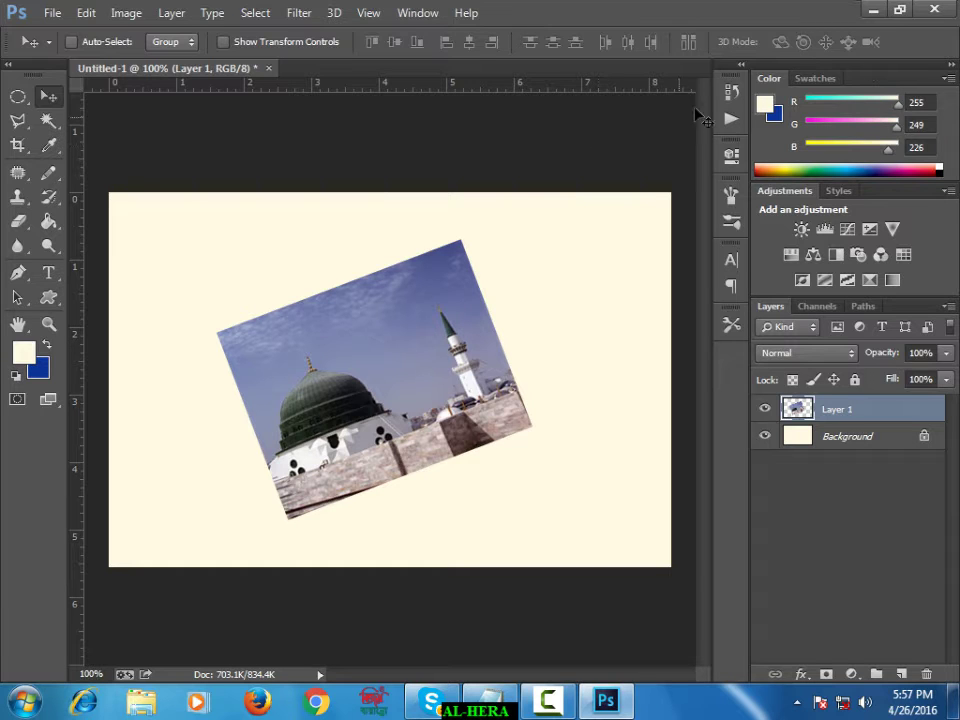
# - Revert to the pre-rotation Free Transform state in History and start a fresh transform
pyautogui.click(731, 91)
pyautogui.click(654, 263)
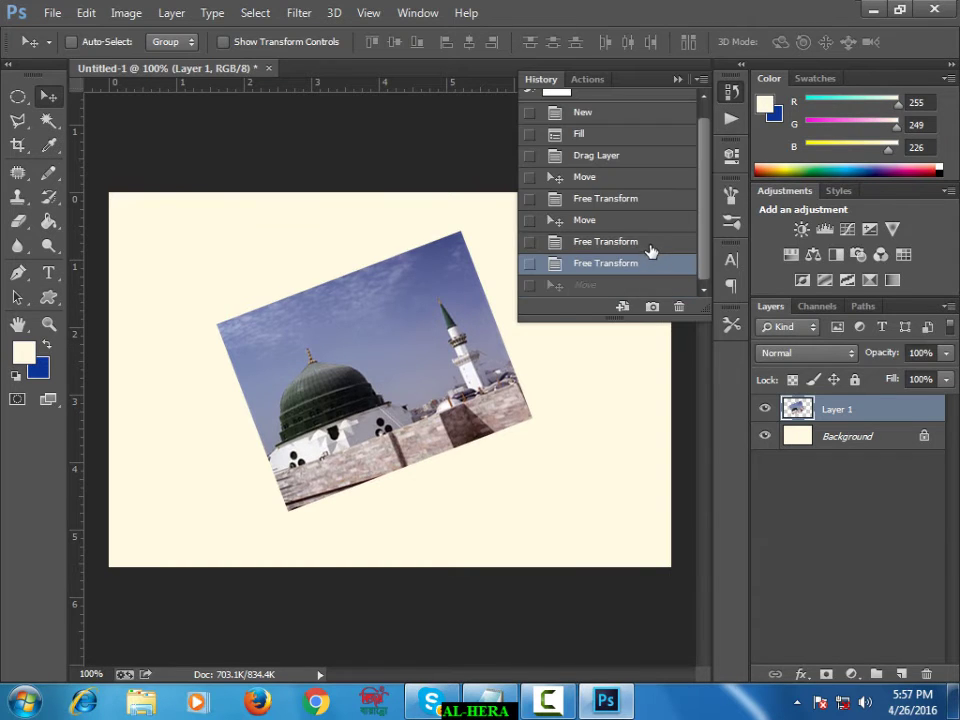
pyautogui.click(645, 241)
pyautogui.click(677, 80)
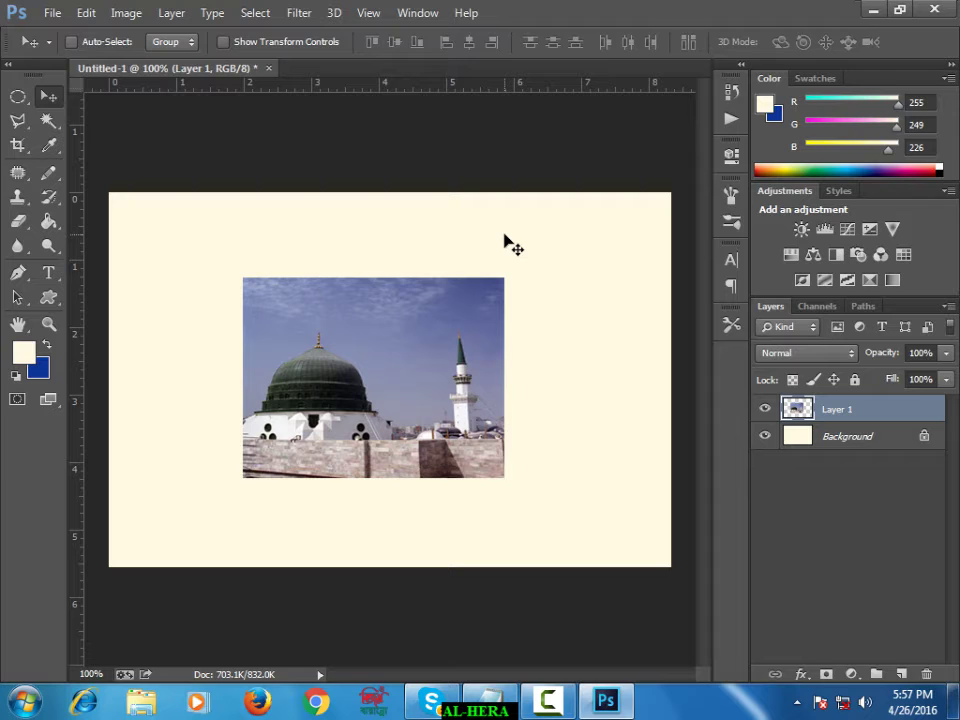
pyautogui.hotkey('ctrl', 't')
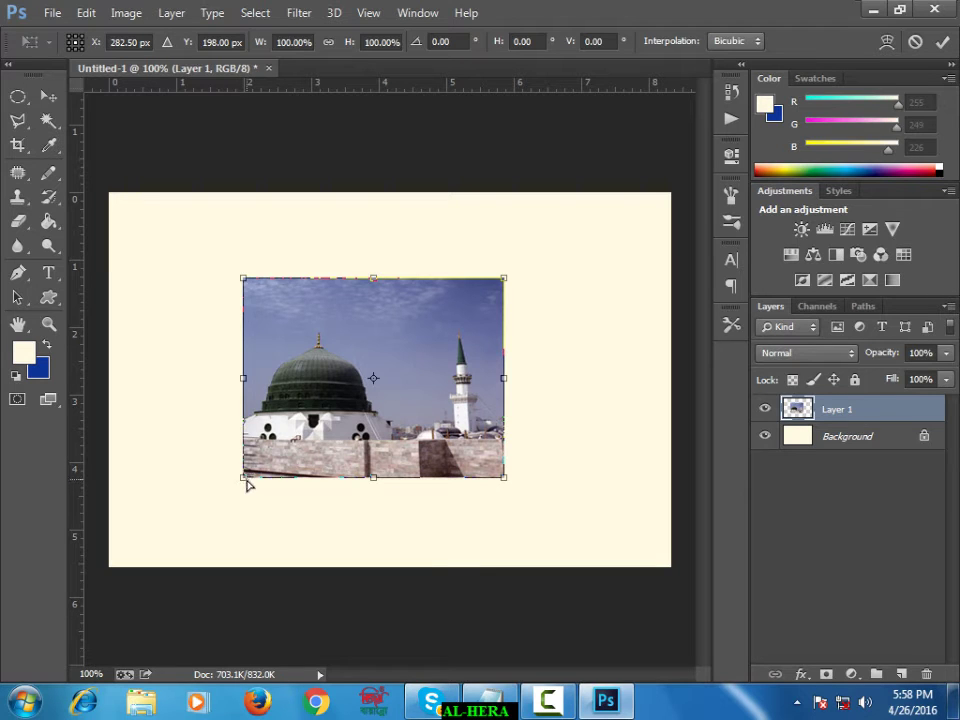
# - Skew the photo's corners outward on the left and inward on the right for perspective
pyautogui.moveTo(244, 479); pyautogui.dragTo(181, 530)
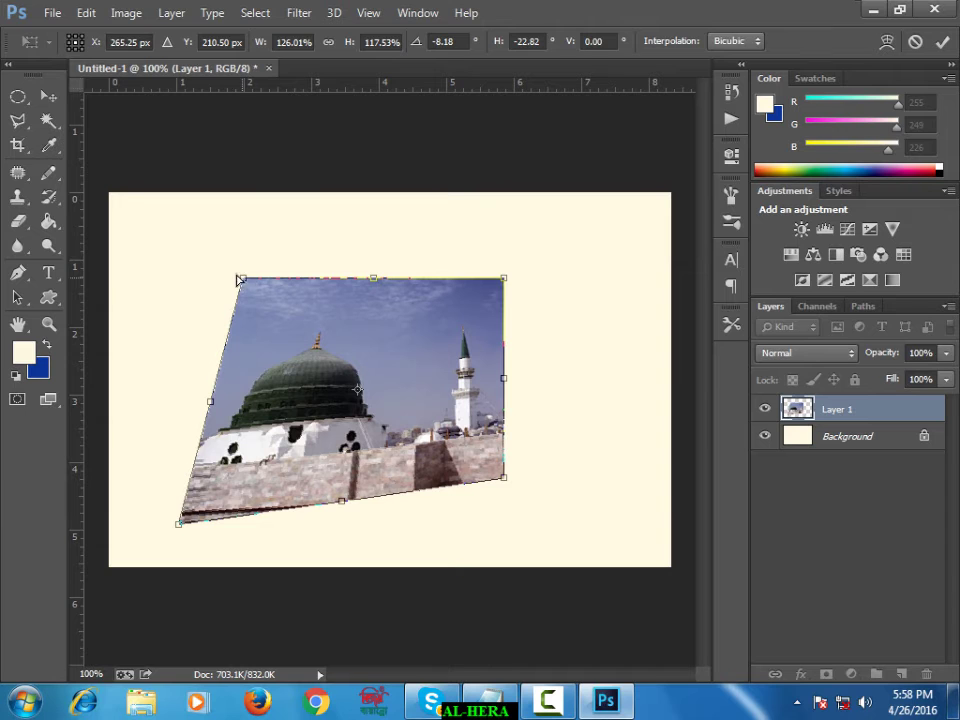
pyautogui.moveTo(239, 279); pyautogui.dragTo(190, 224)
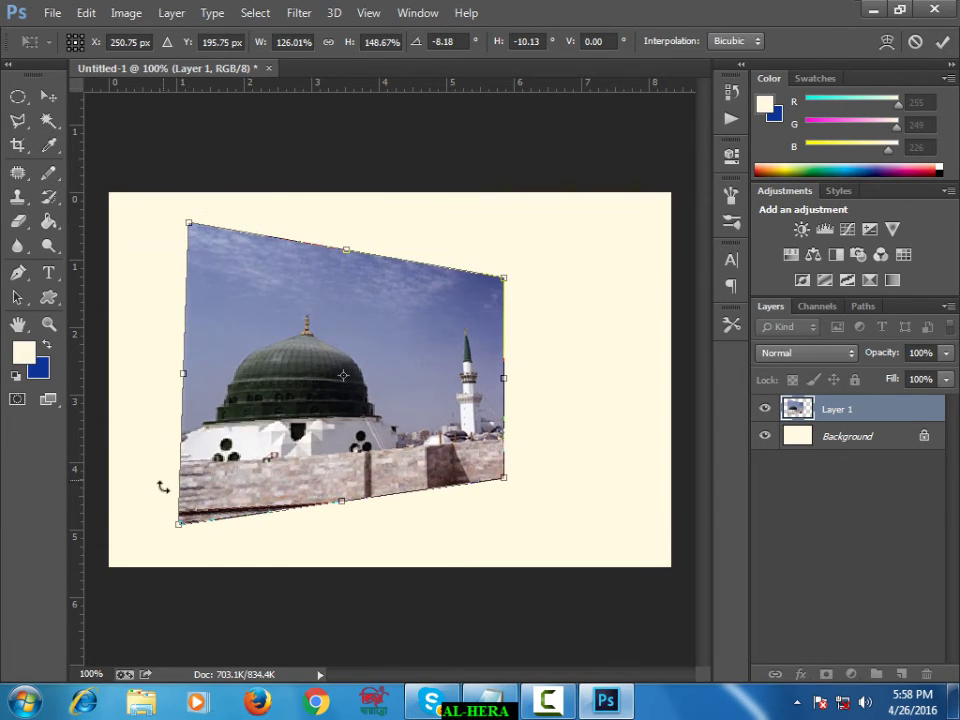
pyautogui.moveTo(178, 523); pyautogui.dragTo(171, 512)
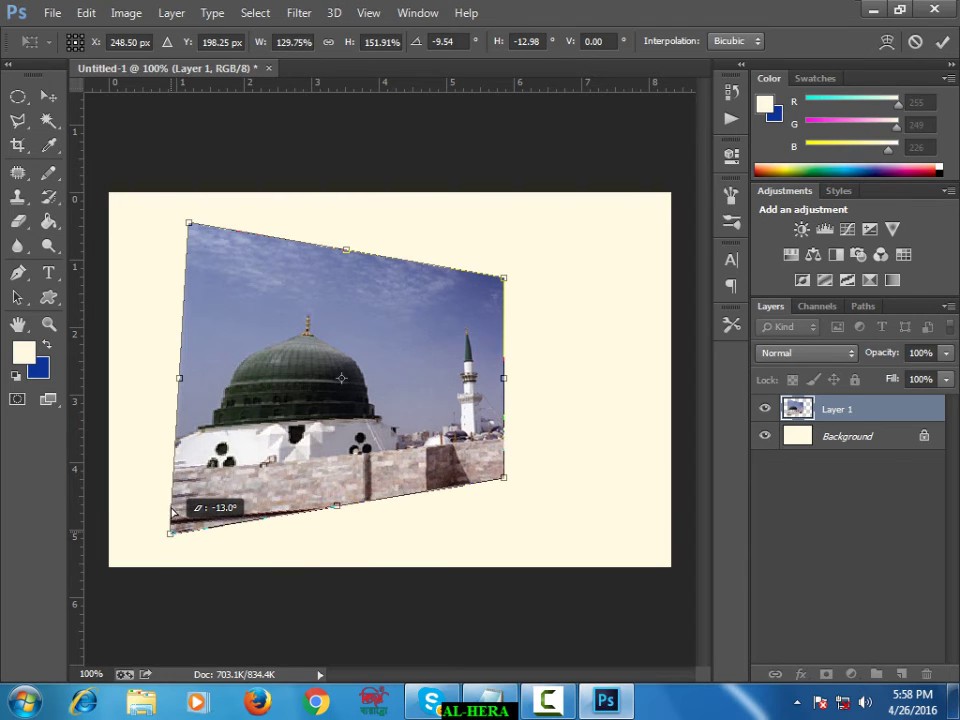
pyautogui.moveTo(190, 224); pyautogui.dragTo(172, 226)
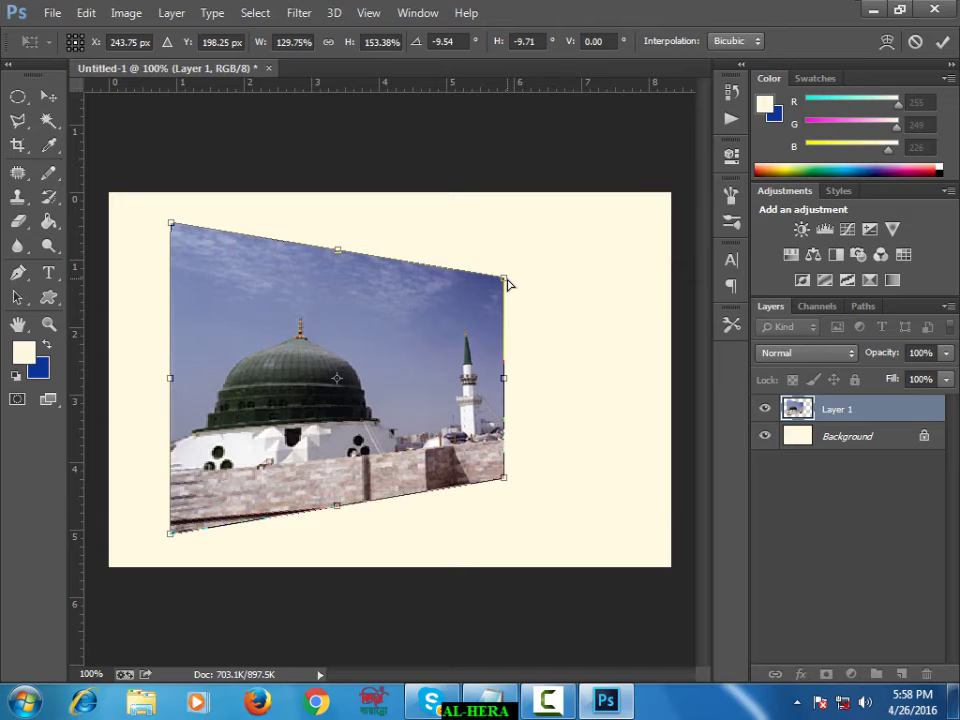
pyautogui.moveTo(507, 285); pyautogui.dragTo(504, 297)
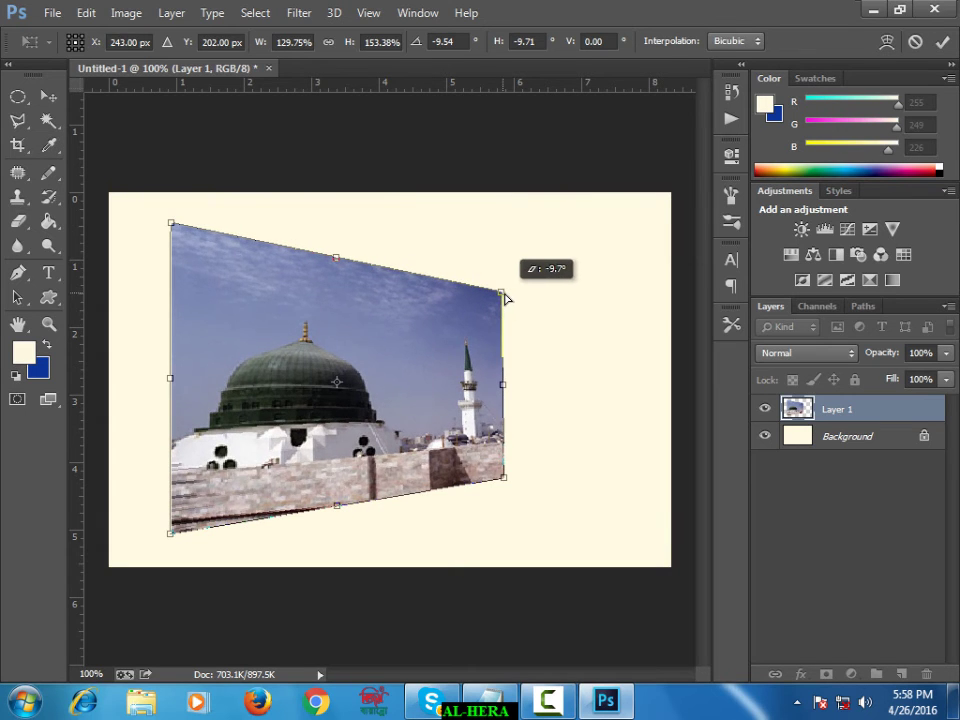
pyautogui.moveTo(514, 489); pyautogui.dragTo(513, 481)
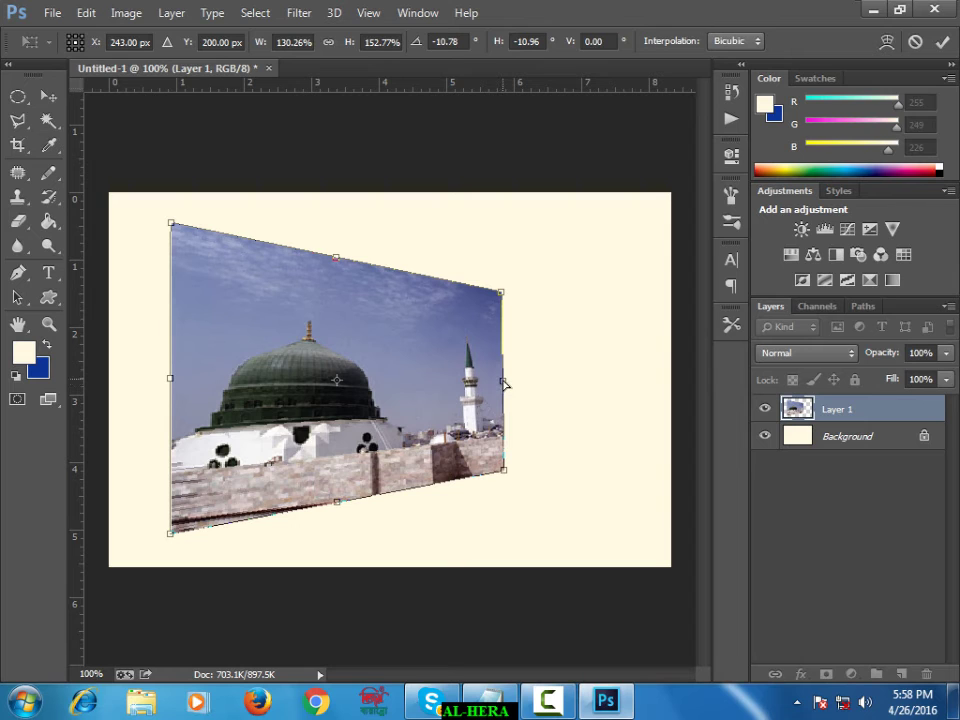
# - Narrow the photo to 84.73% width, move it flush to the left edge, and commit
pyautogui.moveTo(504, 383); pyautogui.dragTo(392, 385)
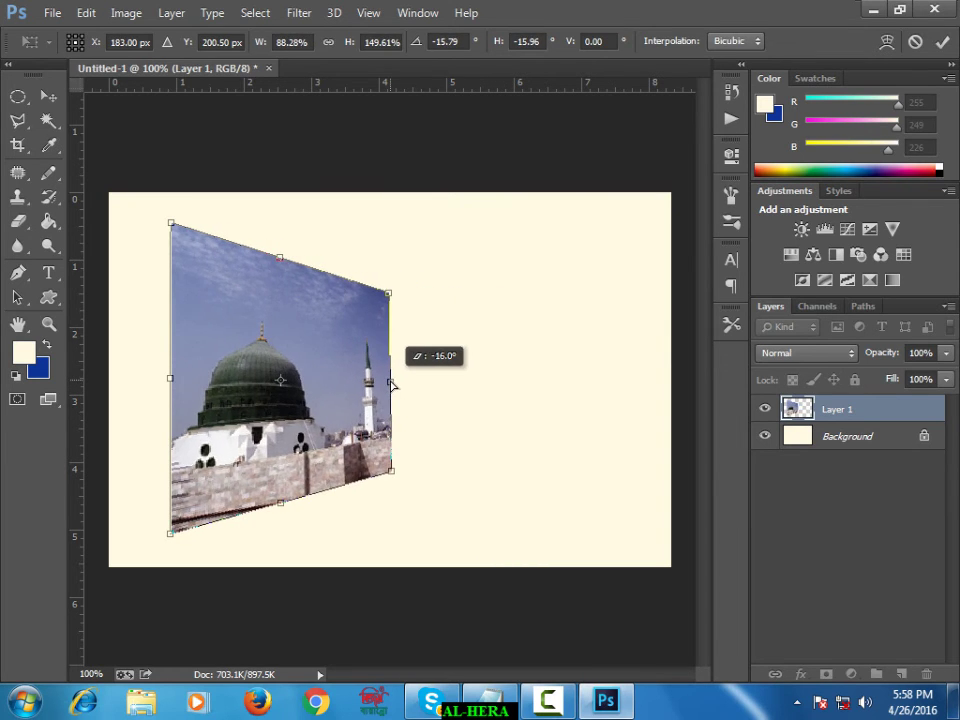
pyautogui.moveTo(334, 343); pyautogui.dragTo(284, 349)
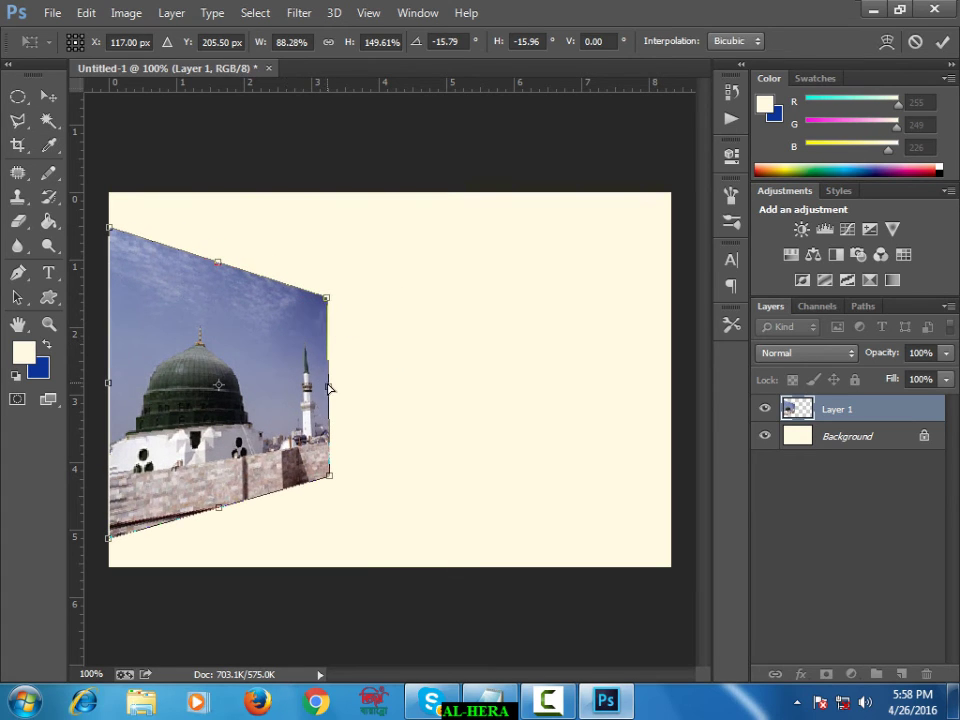
pyautogui.moveTo(327, 384); pyautogui.dragTo(320, 388)
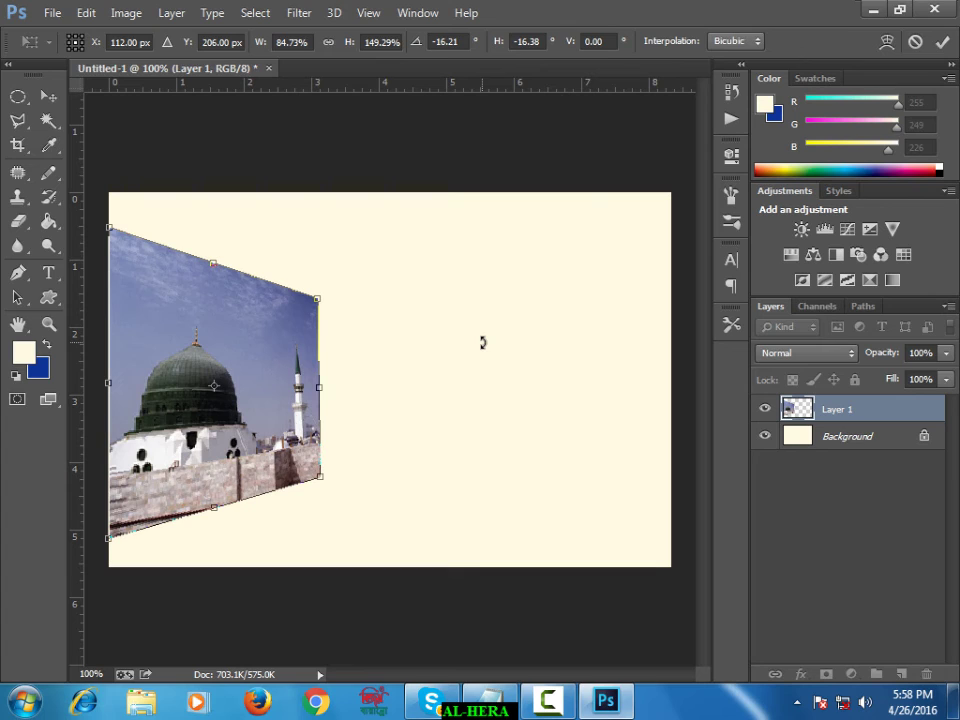
pyautogui.click(940, 44)
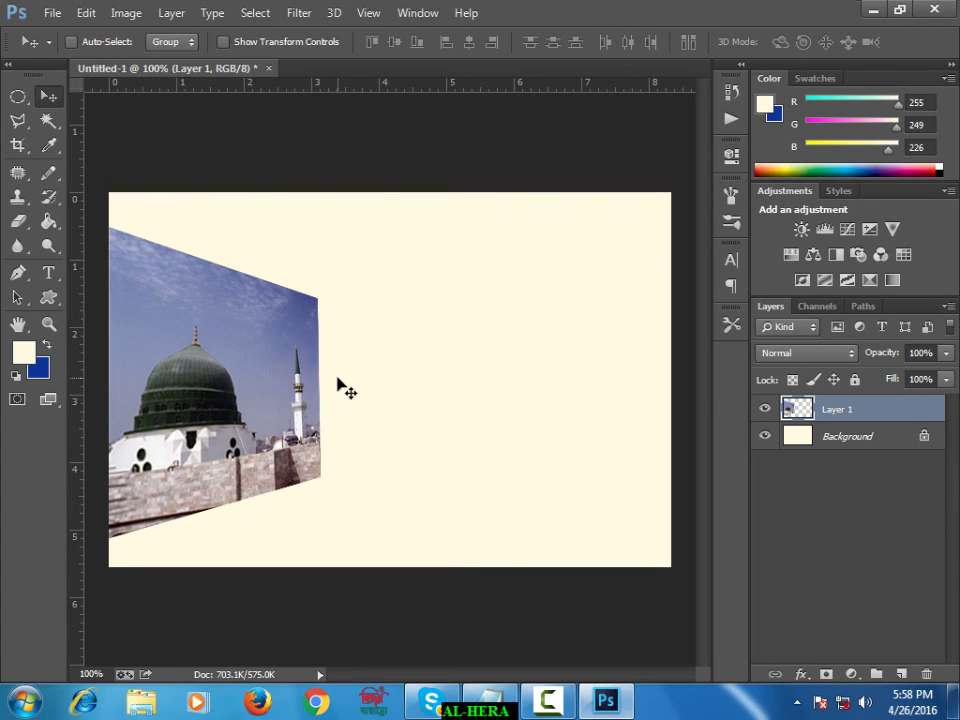